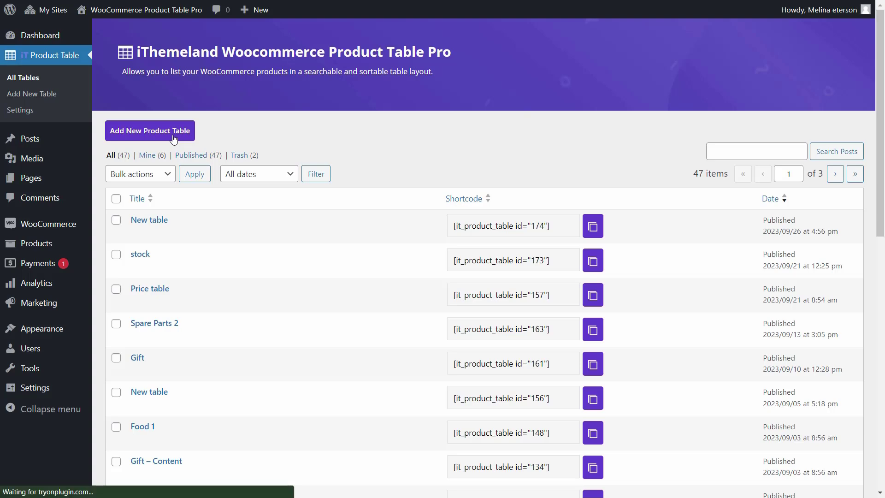
Create a new product table from the Blank template and add a third column to its laptop layout.
scroll(366, 286, down, 15)
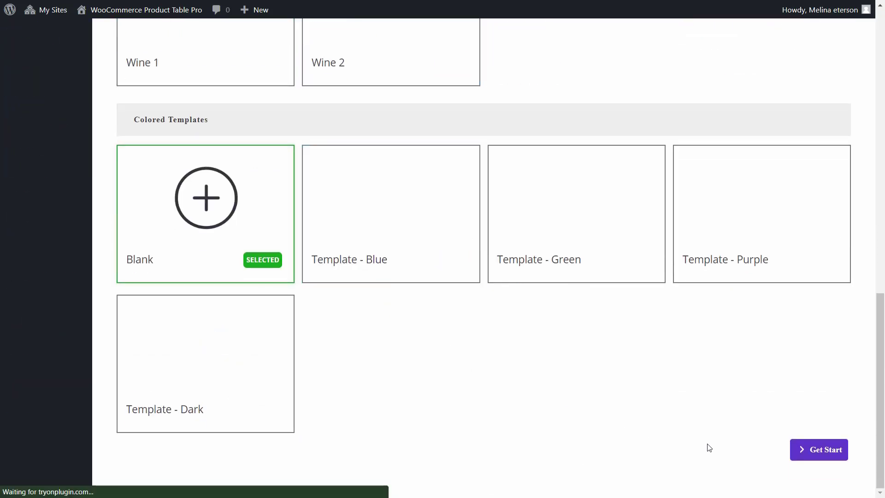
click(809, 454)
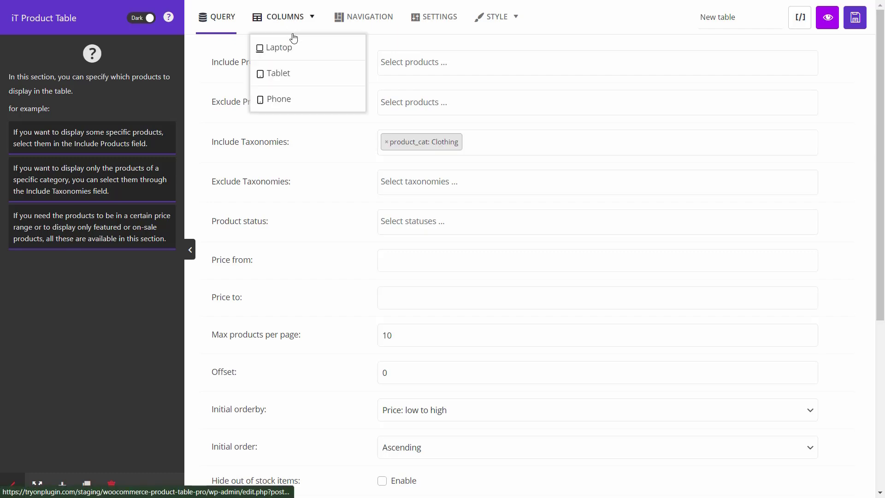
click(297, 48)
scroll(498, 229, down, 3)
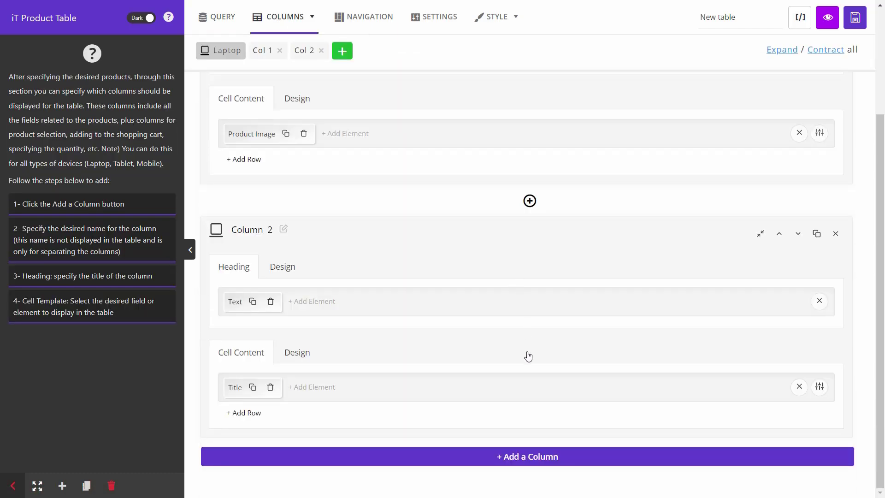
click(516, 466)
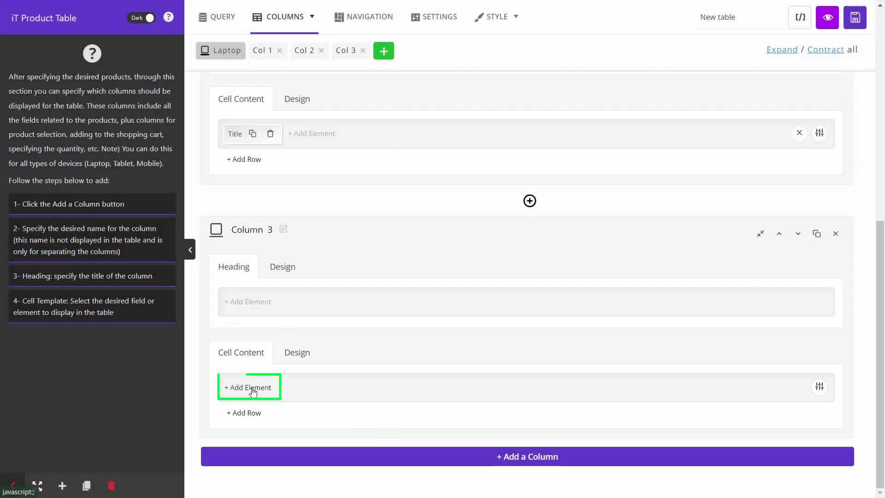
Add an Attribute element set to Color to the third column's cell content and preview the table.
click(252, 389)
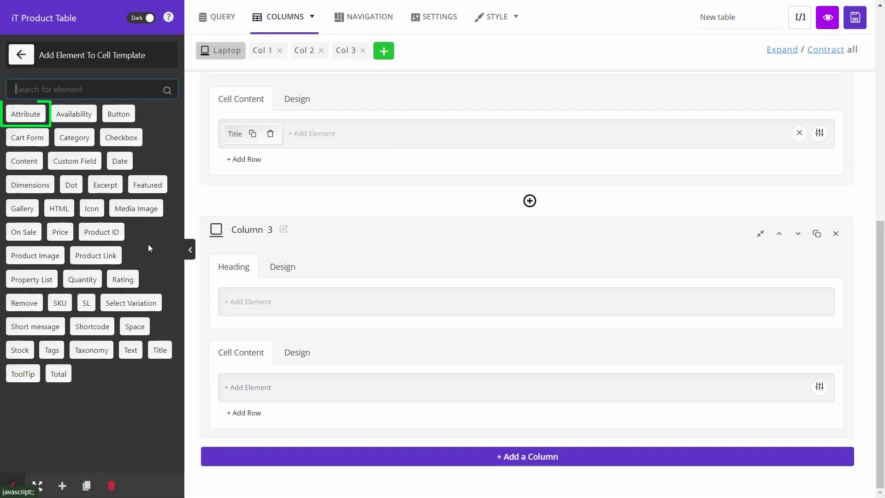
click(28, 113)
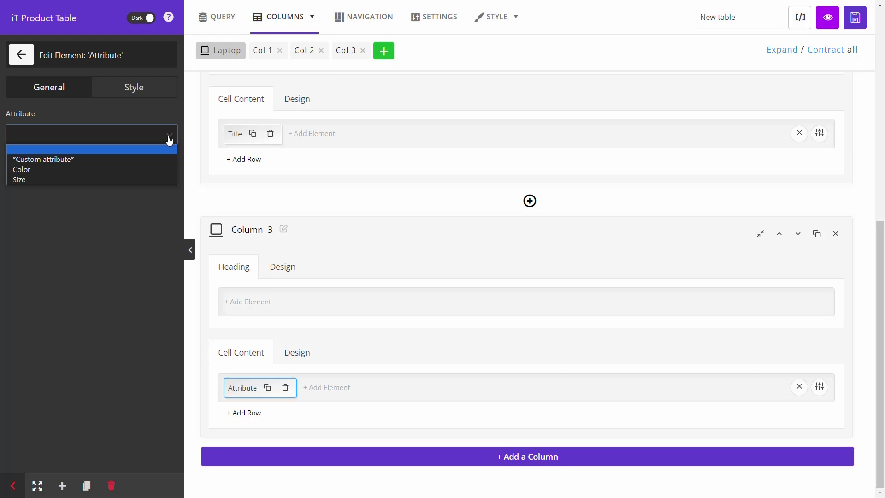
click(75, 169)
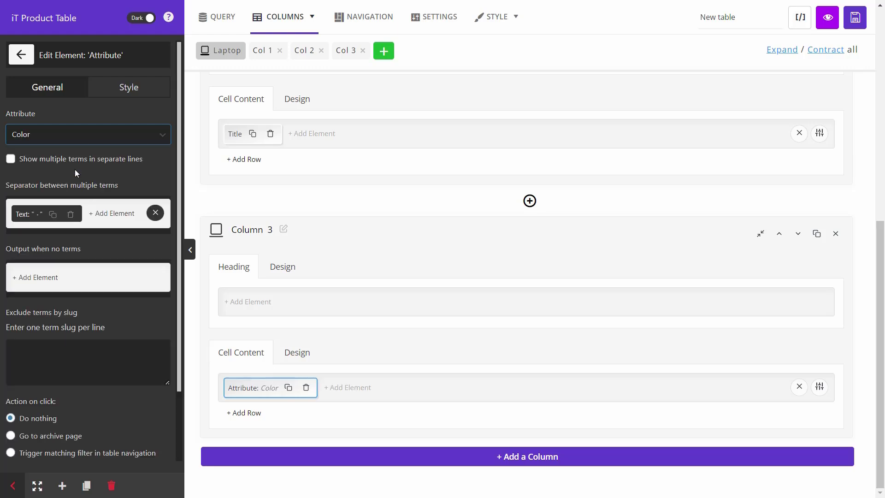
click(169, 176)
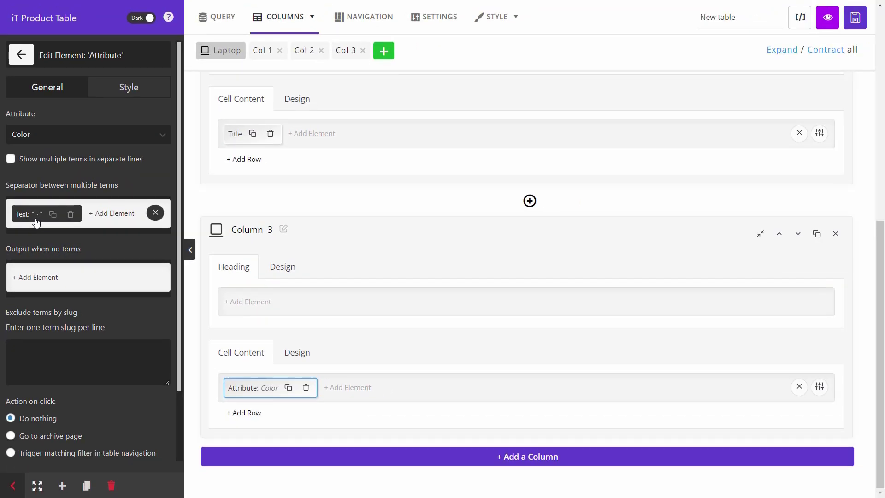
click(828, 18)
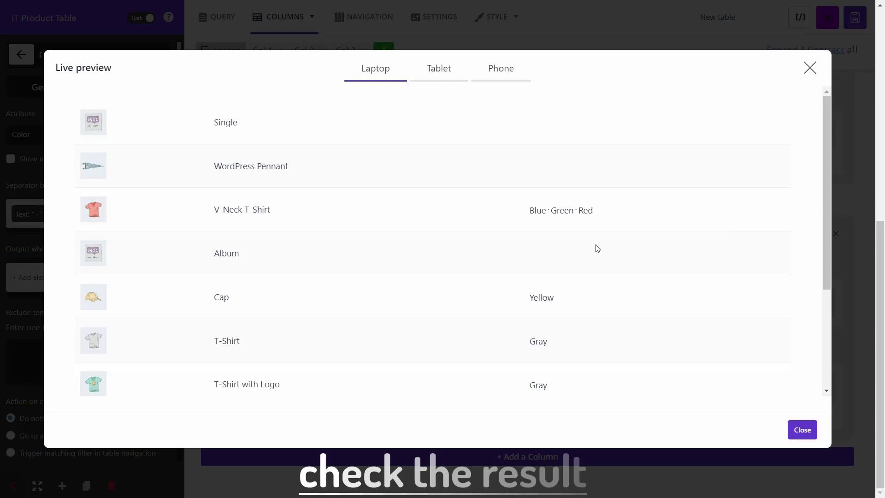
click(807, 432)
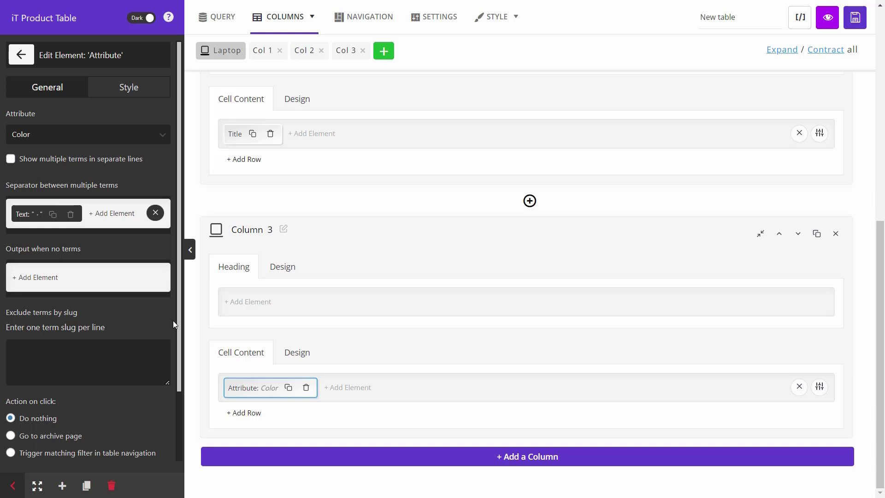
Try showing the Color attribute's multiple terms in separate lines and preview the table.
click(38, 222)
click(10, 159)
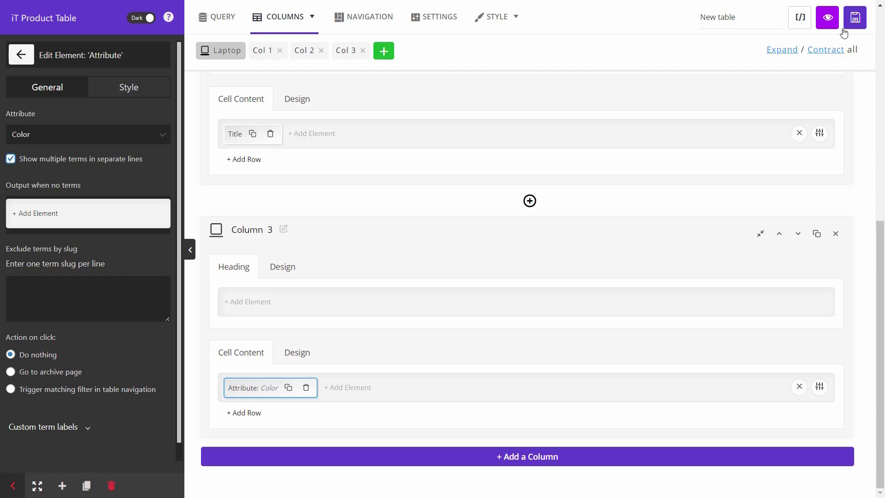
click(828, 20)
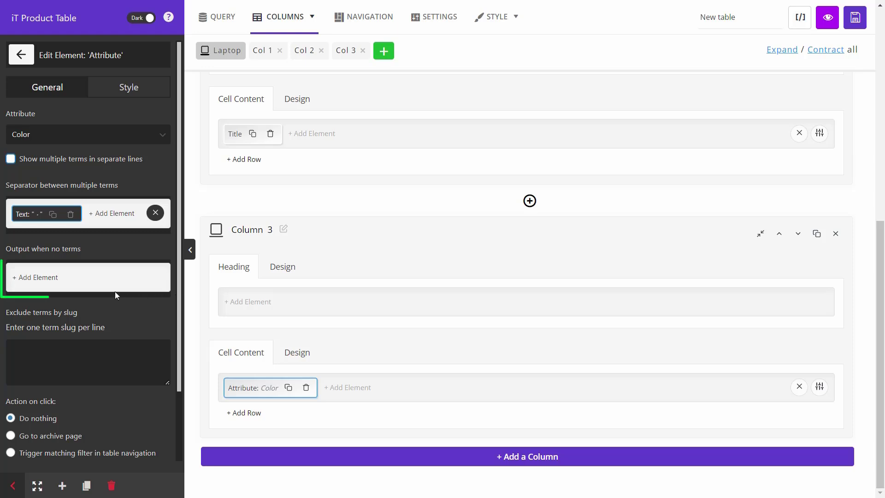
Add a Text element reading "NA" as the Color attribute's output when no terms exist.
click(52, 278)
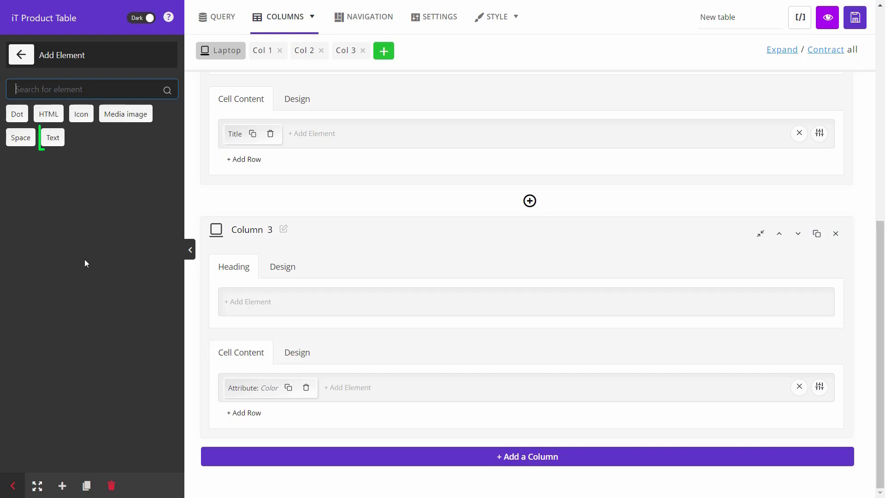
click(52, 138)
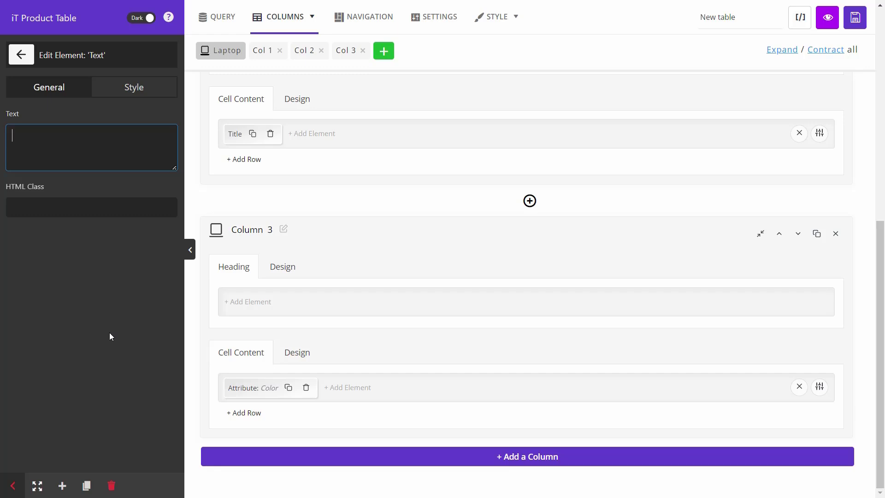
text(NA)
key(Escape)
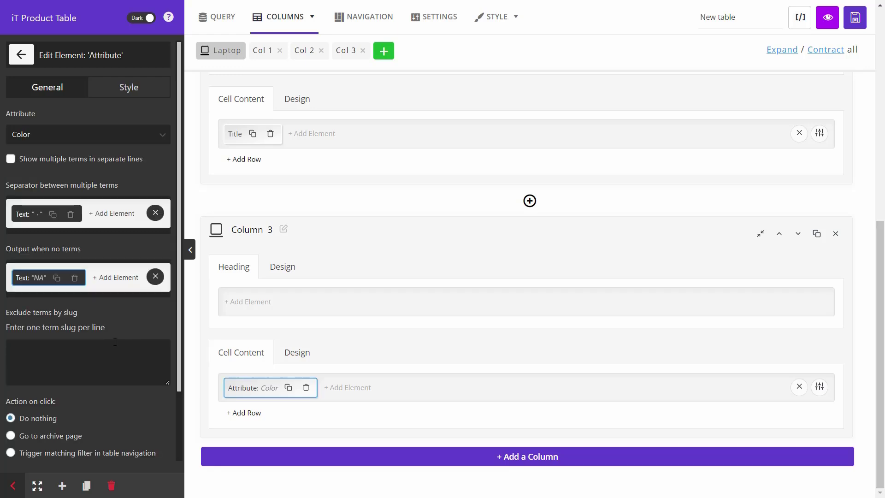
Exclude the term slug Blue from the Color attribute and preview the table.
click(63, 350)
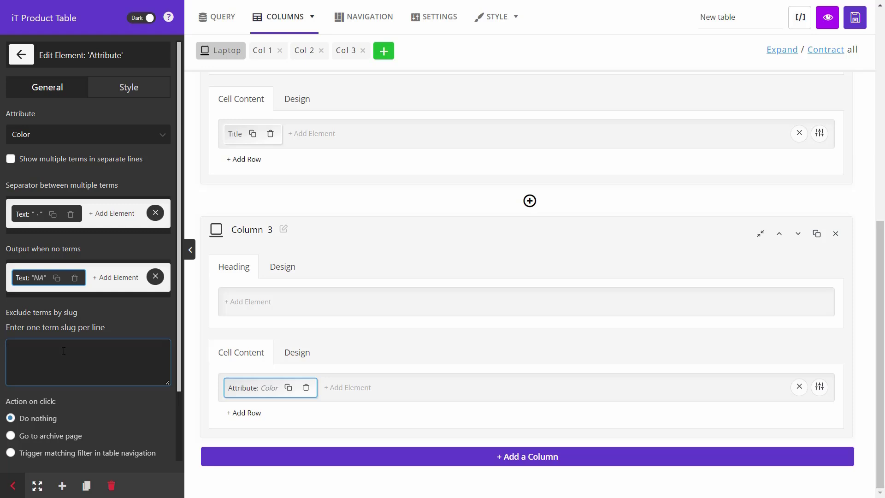
text(Blue)
click(828, 17)
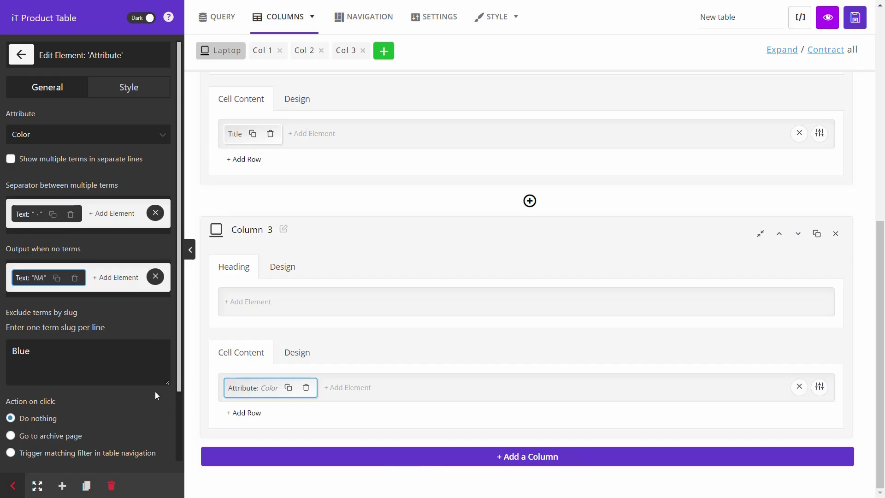
Delete the default text element from the Red term's custom label in the Color attribute.
scroll(155, 391, down, 3)
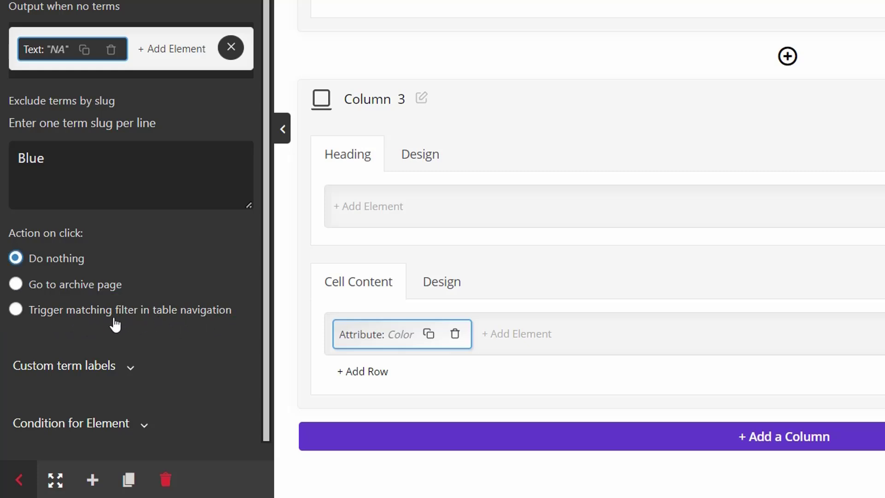
click(21, 311)
click(131, 367)
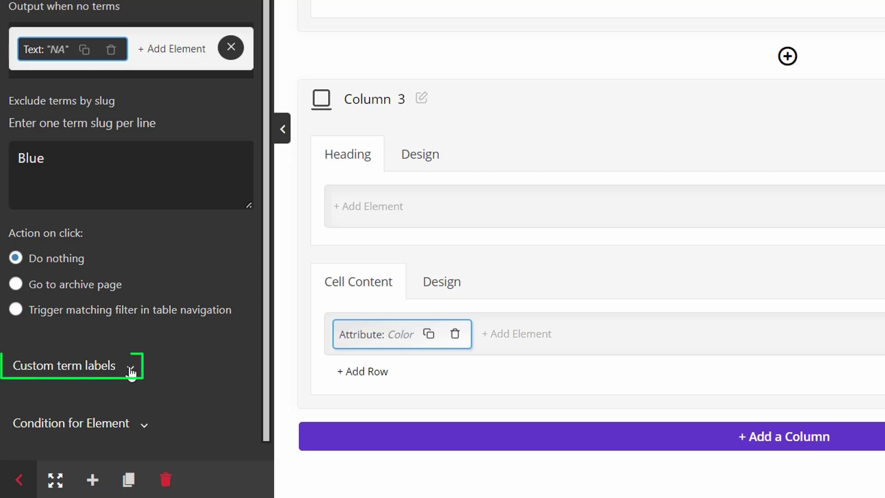
scroll(214, 342, down, 4)
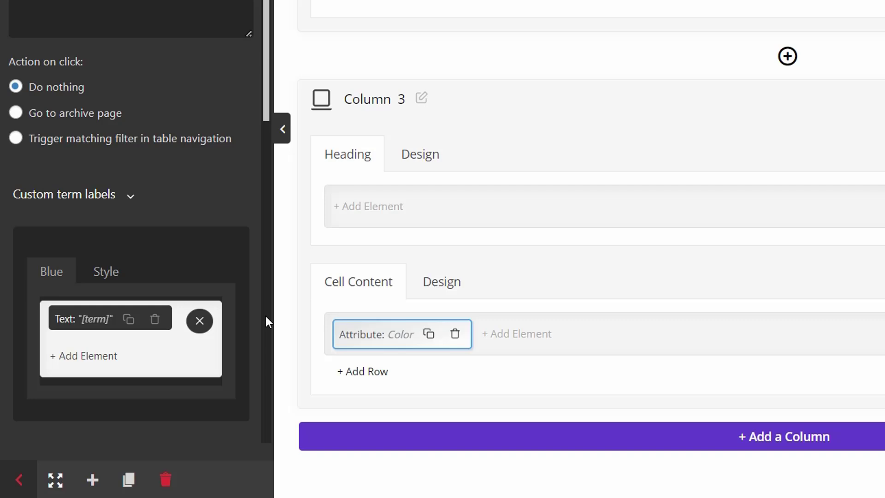
scroll(192, 253, down, 5)
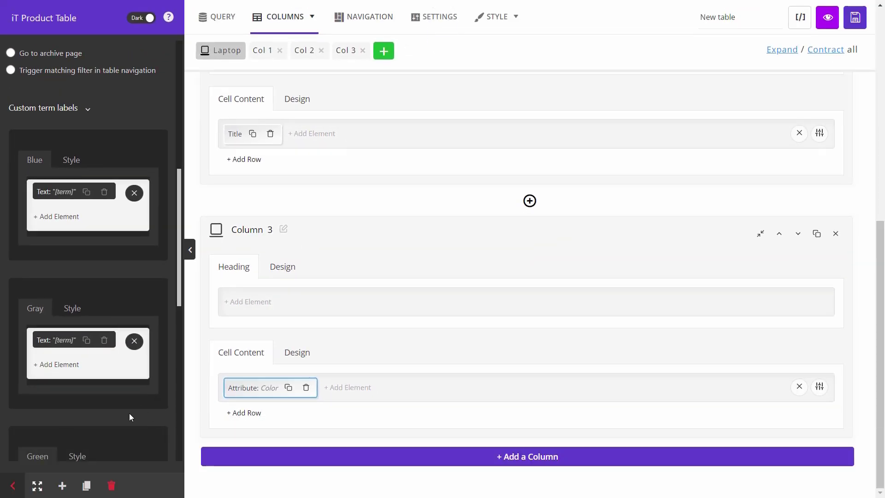
scroll(129, 413, down, 8)
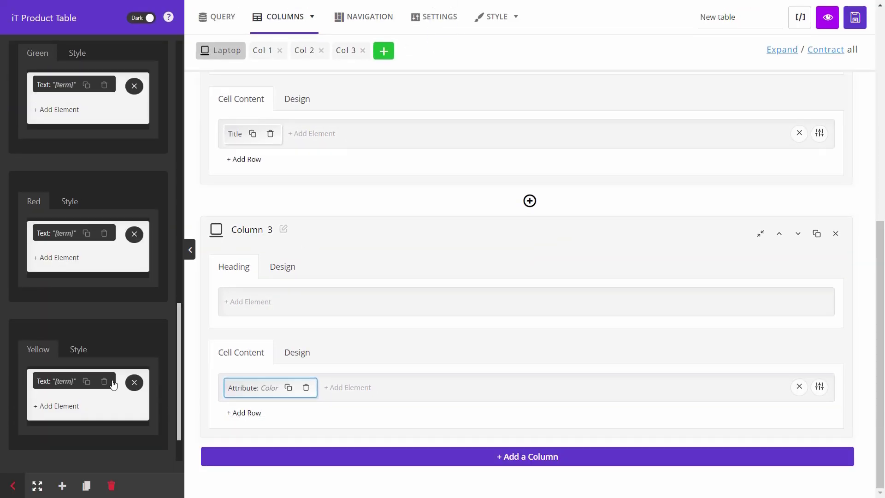
click(104, 233)
click(470, 303)
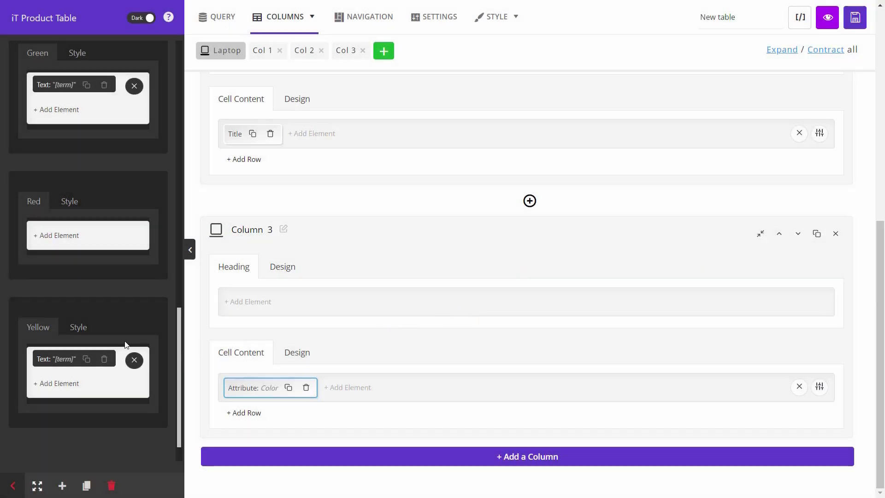
Add a Media Image element using pennant-1.jpg to the Red term's custom label and preview the table.
click(60, 236)
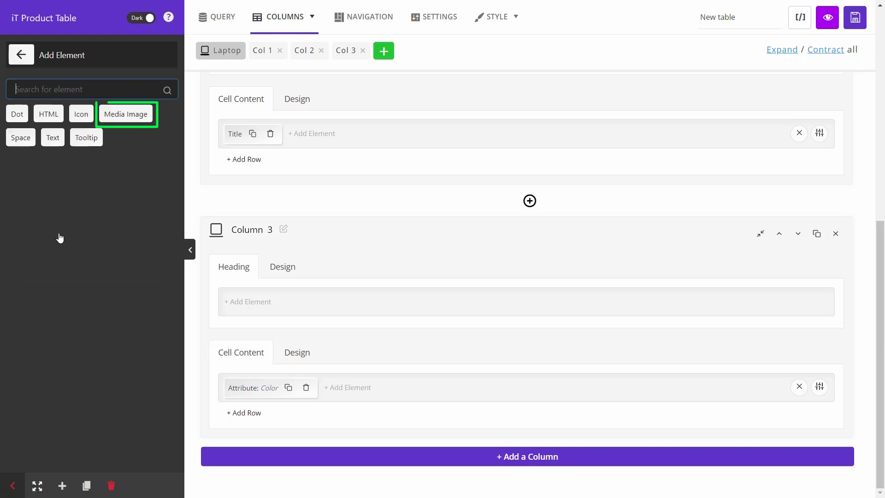
click(138, 116)
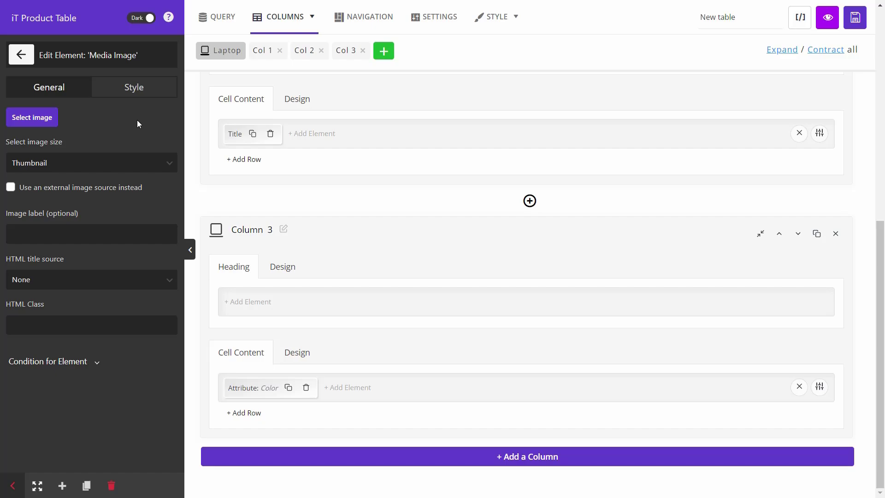
click(46, 121)
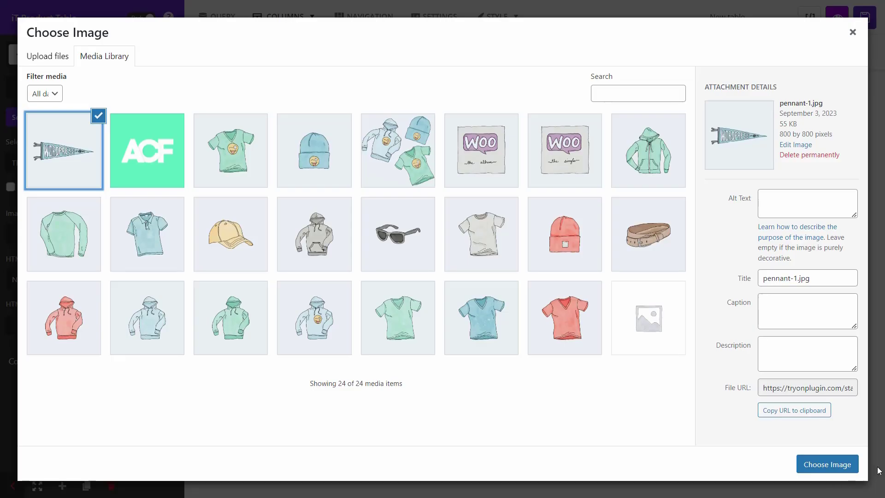
click(842, 470)
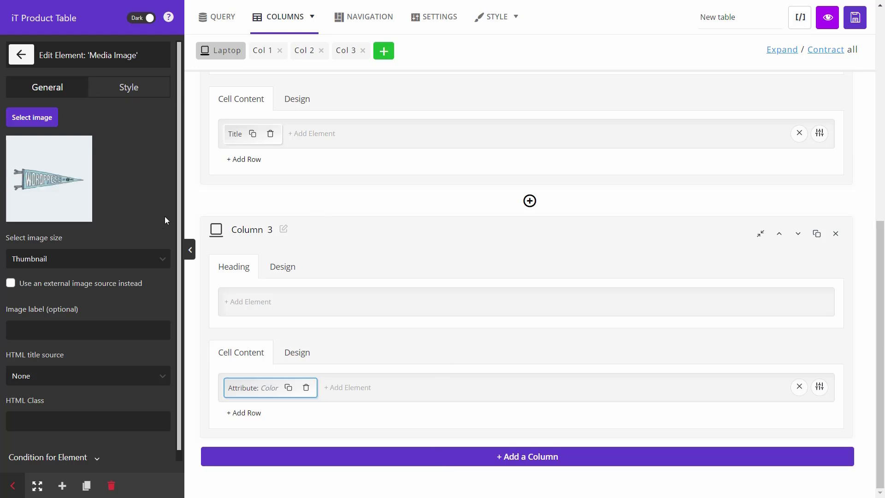
click(134, 87)
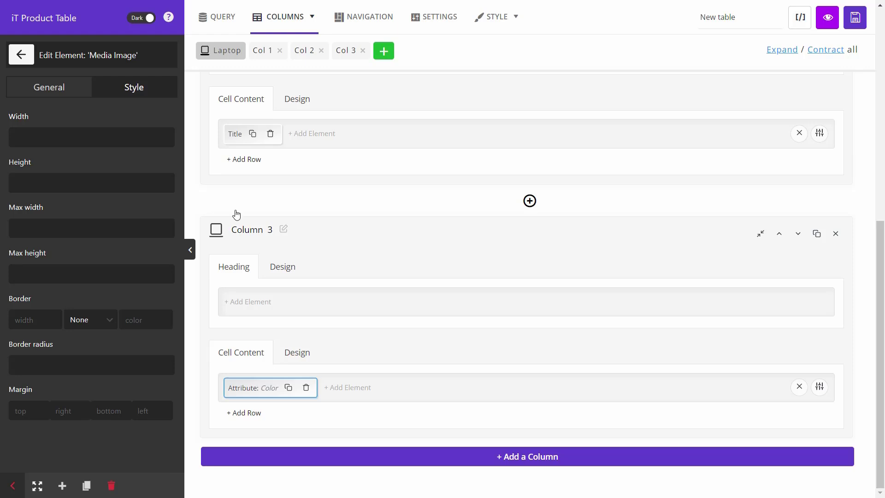
click(825, 25)
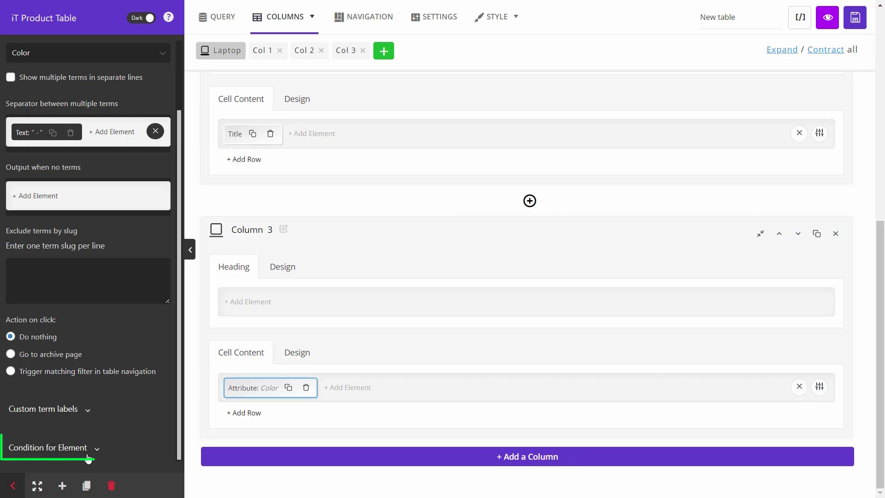
Examine the Color attribute's display conditions and its style options for the container and the terms.
click(88, 454)
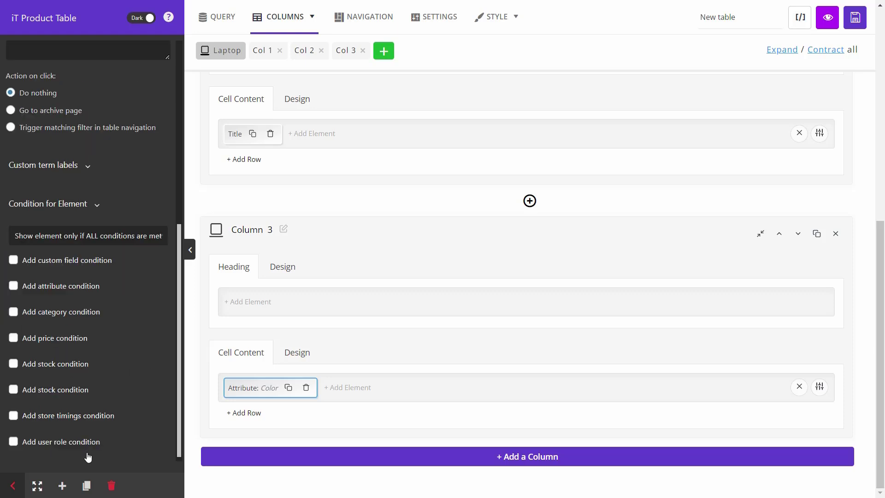
scroll(137, 421, down, 1)
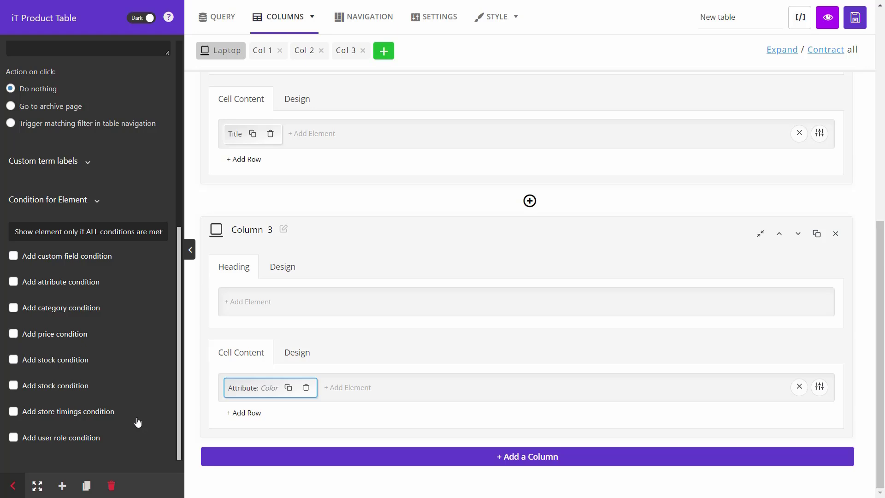
scroll(138, 421, up, 8)
click(131, 96)
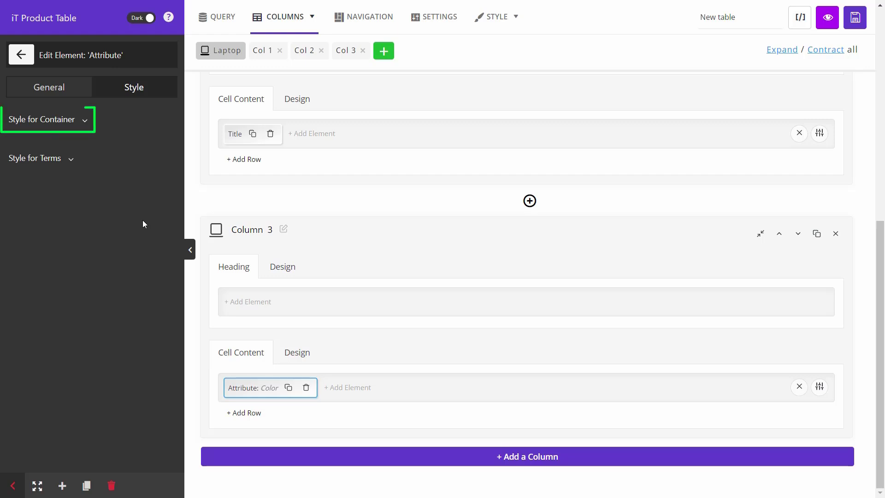
click(87, 121)
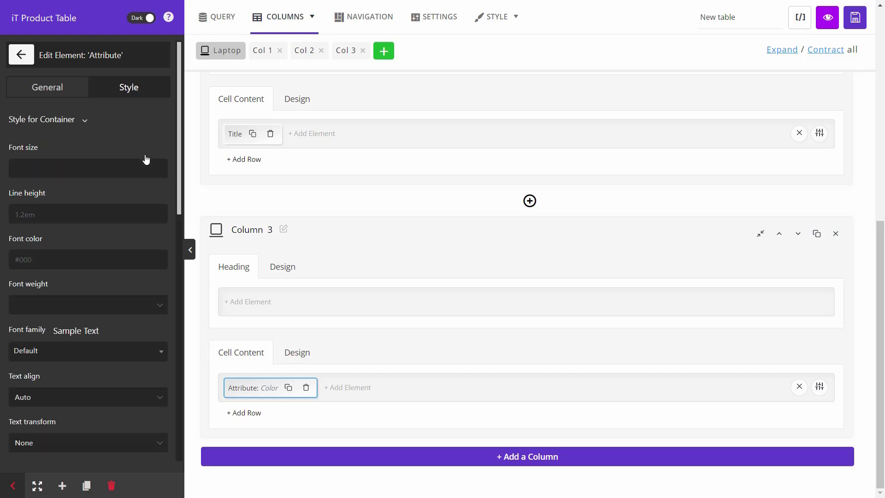
click(70, 122)
click(70, 165)
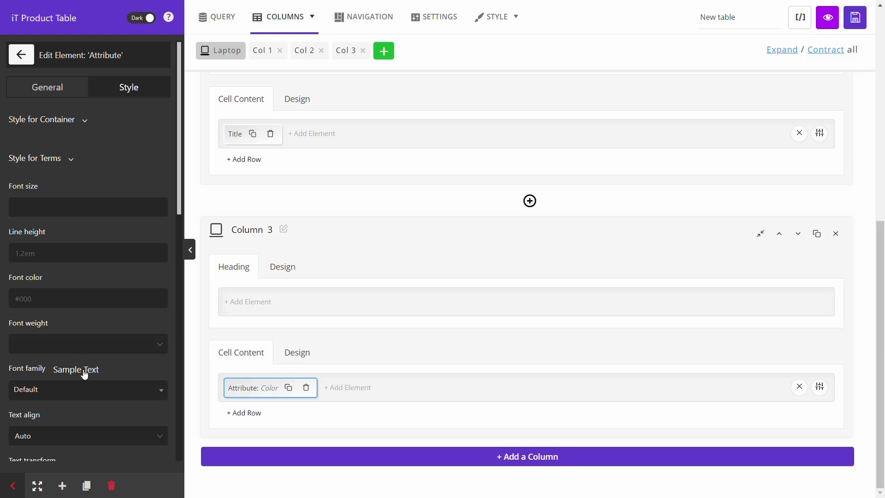
scroll(85, 374, down, 3)
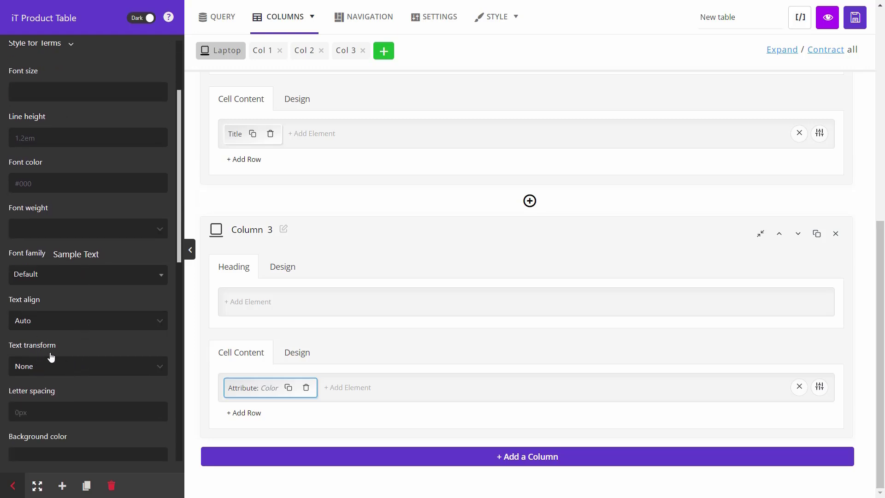